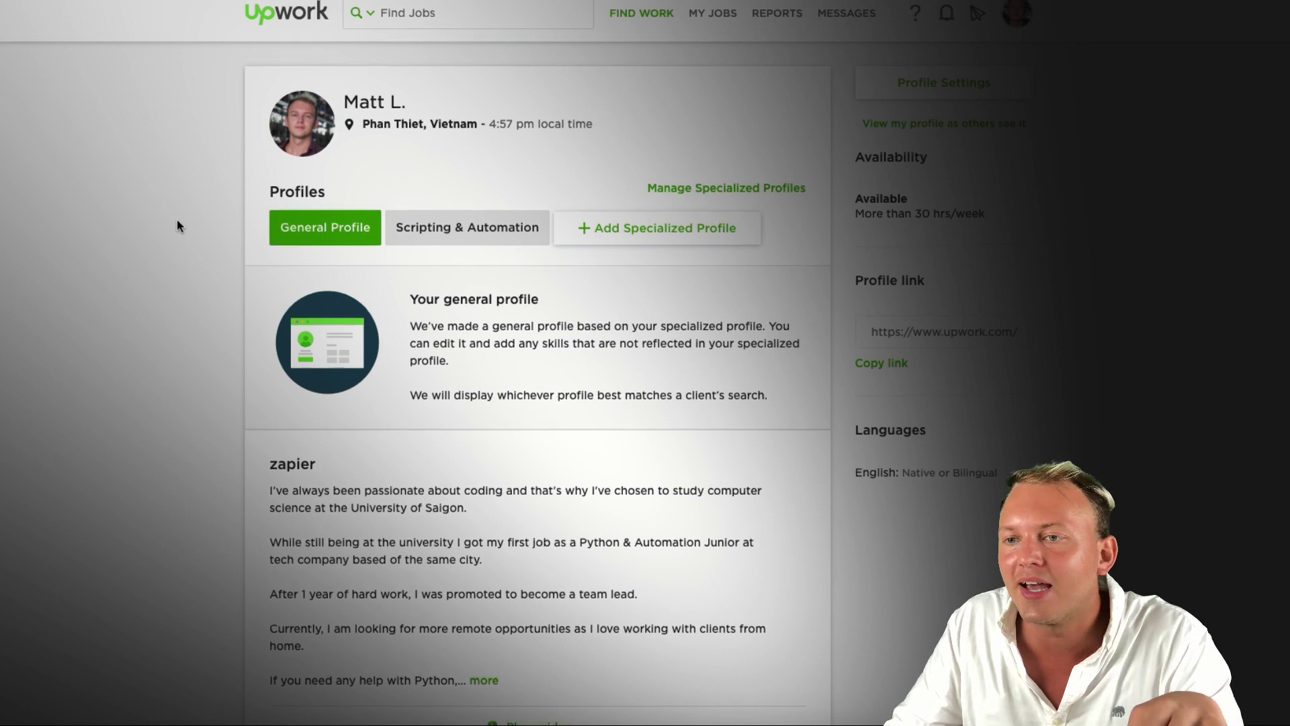
scroll(177, 224, down, 3)
scroll(176, 224, down, 2)
scroll(315, 226, down, 1)
- Expand the zapier overview via 'more' and highlight its full five-paragraph description
click(485, 270)
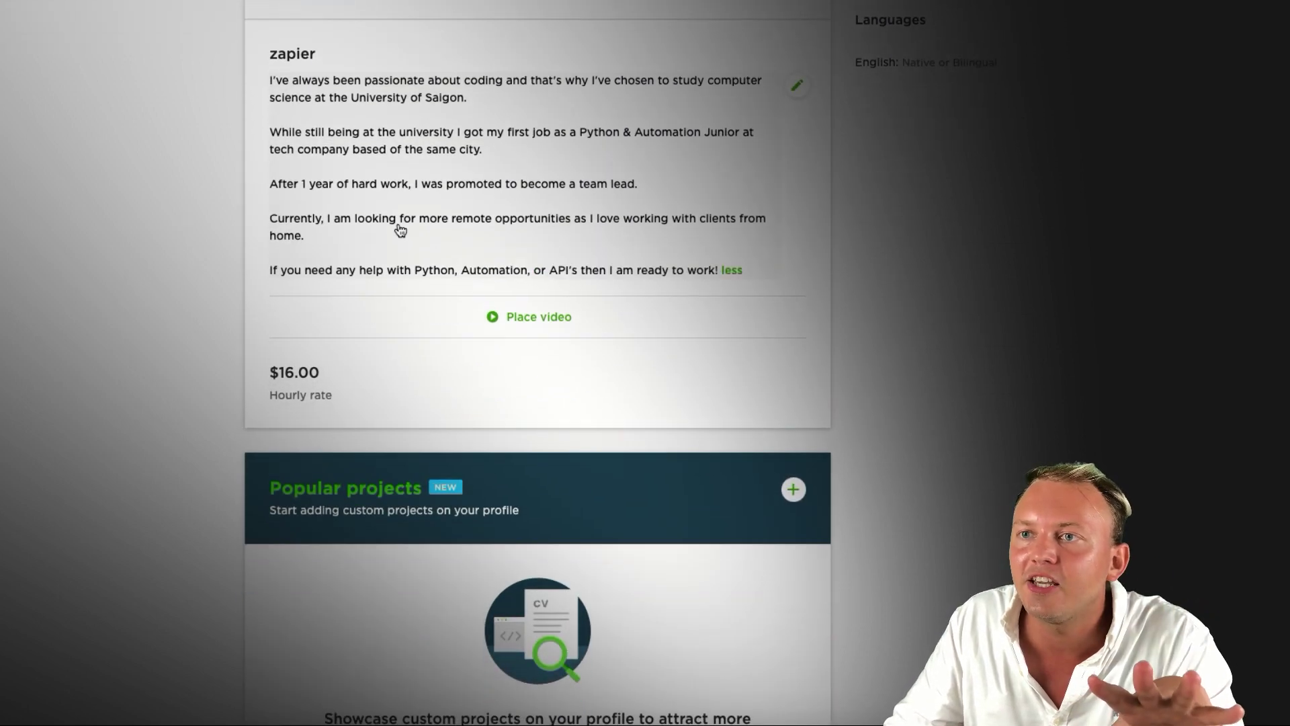
drag(271, 85, 726, 283)
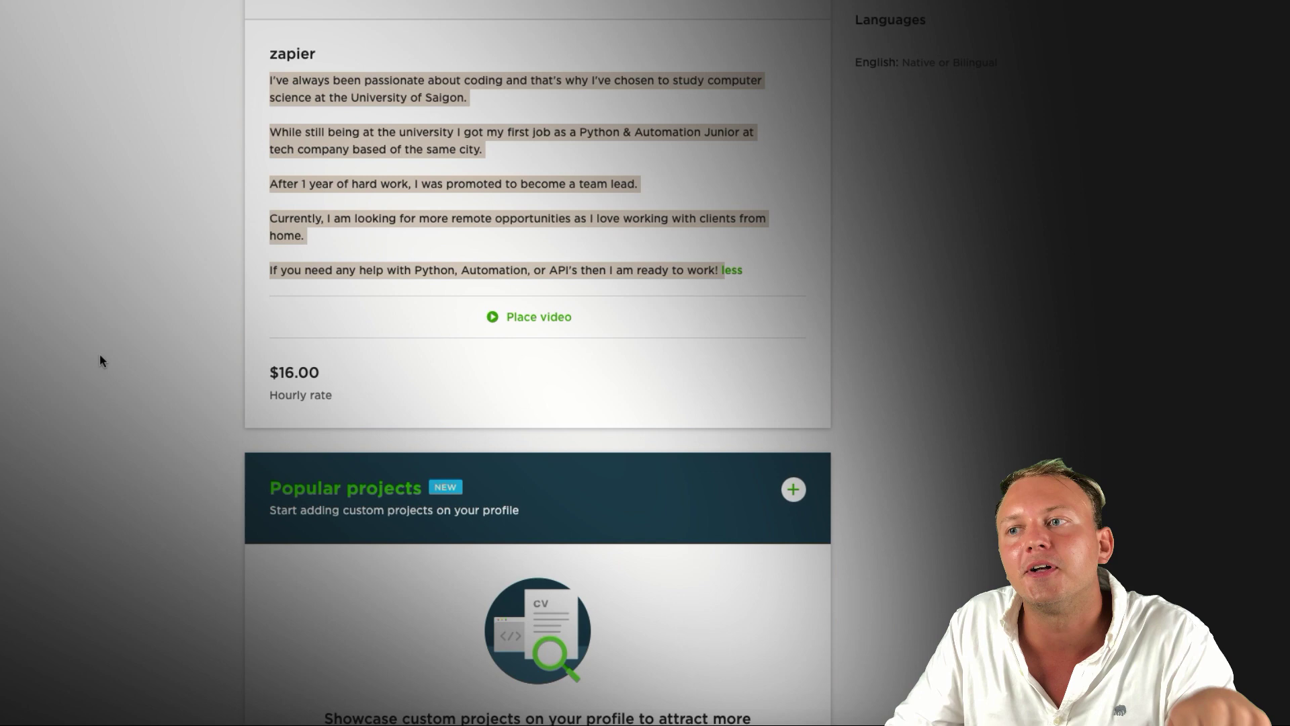
scroll(100, 355, down, 5)
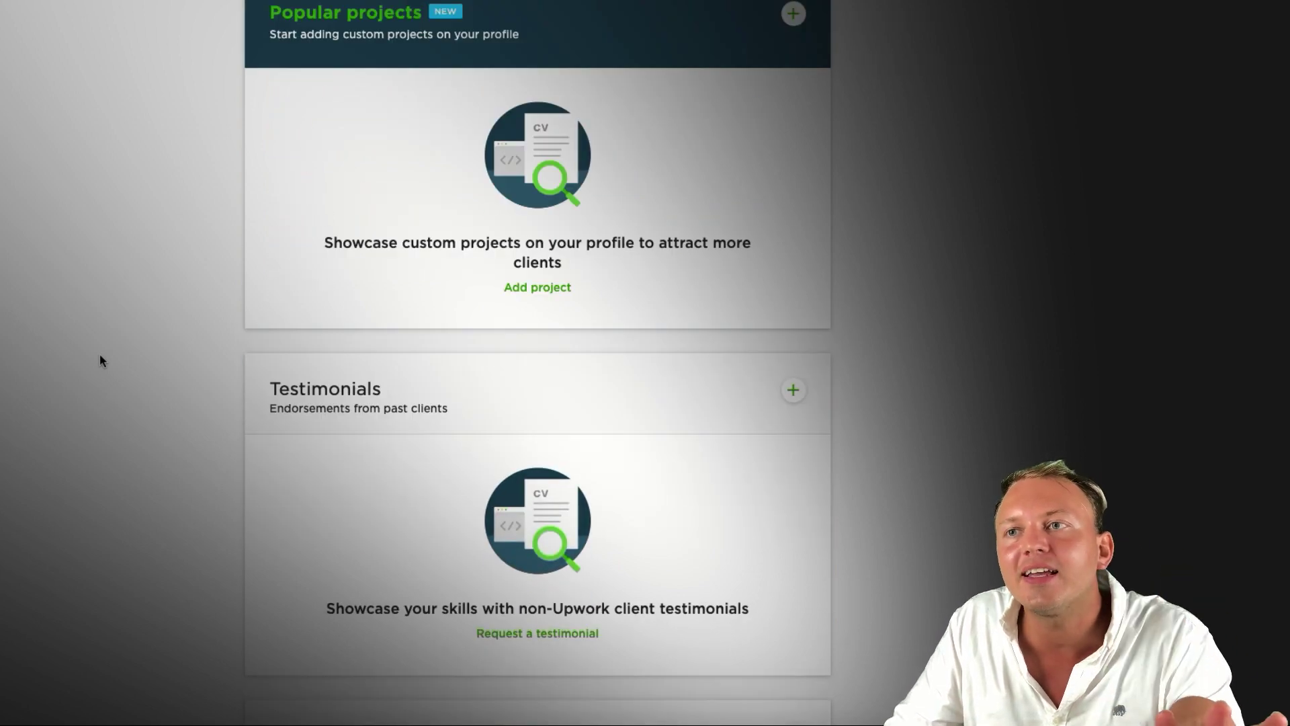
scroll(99, 360, up, 2)
scroll(100, 360, up, 5)
scroll(100, 360, up, 3)
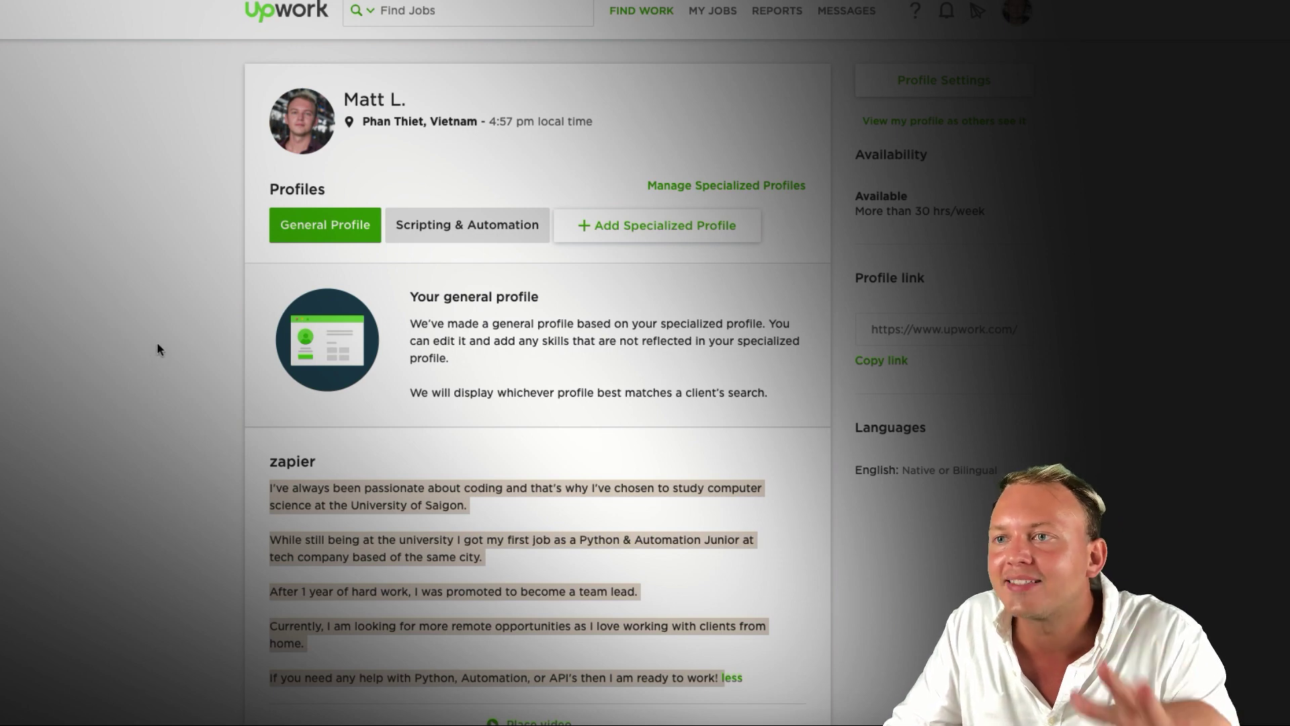
scroll(164, 344, down, 2)
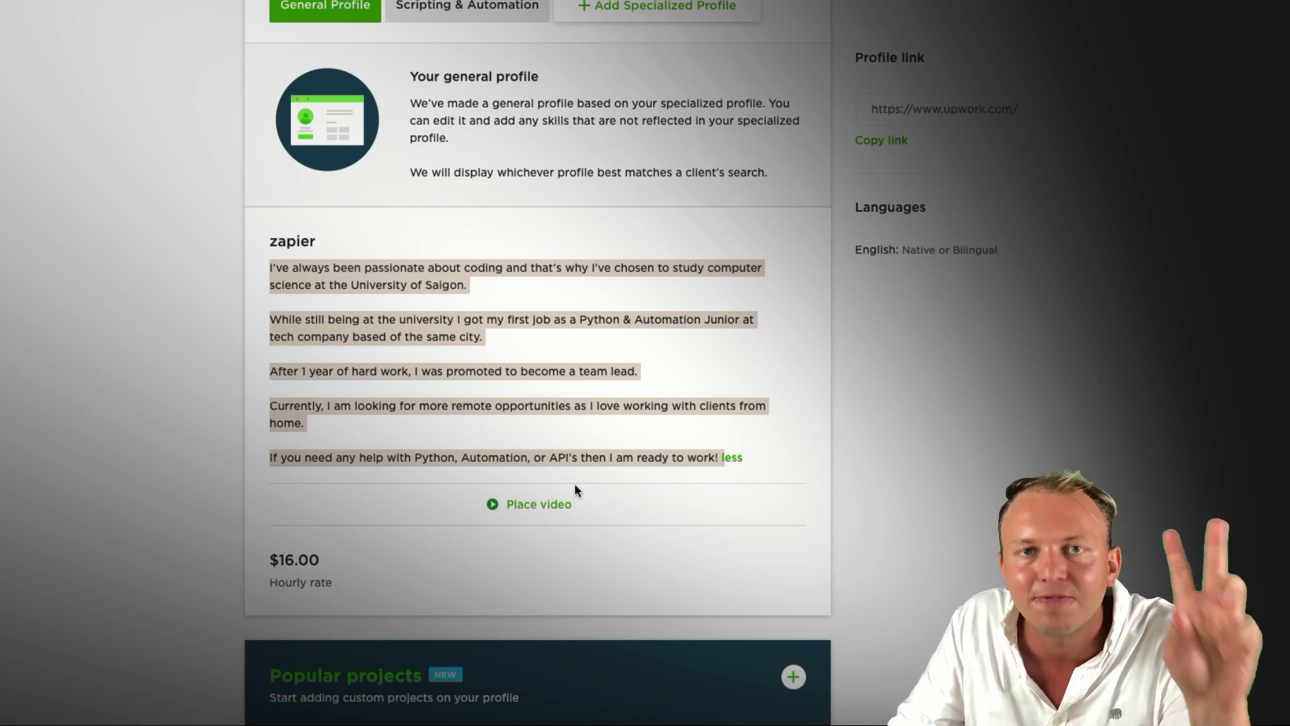
mouse_move(516, 582)
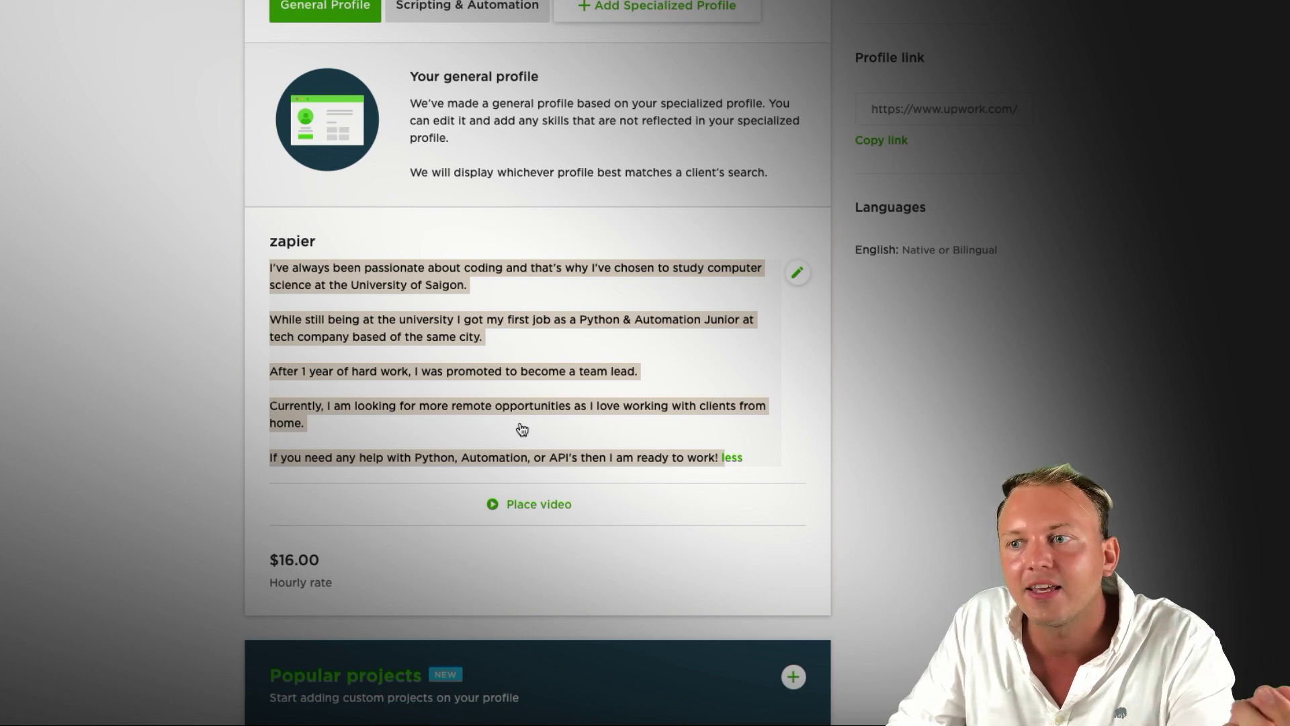
click(950, 446)
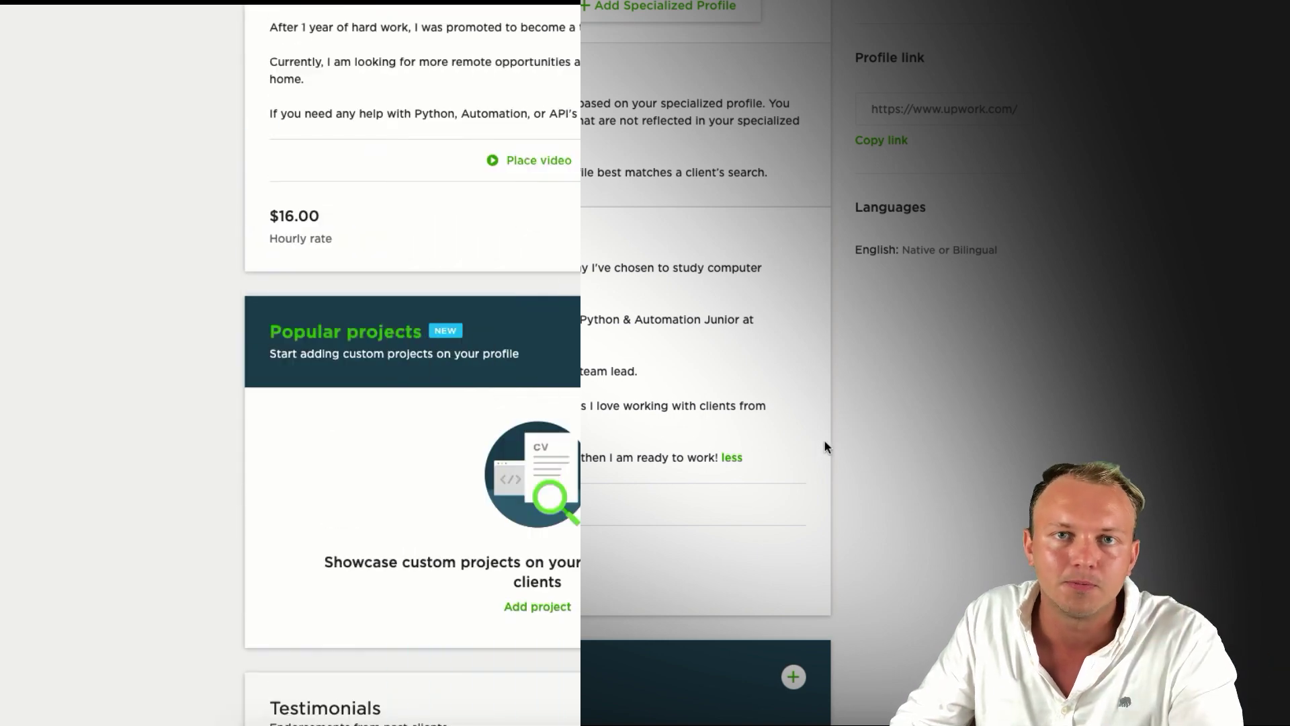
scroll(776, 290, down, 1)
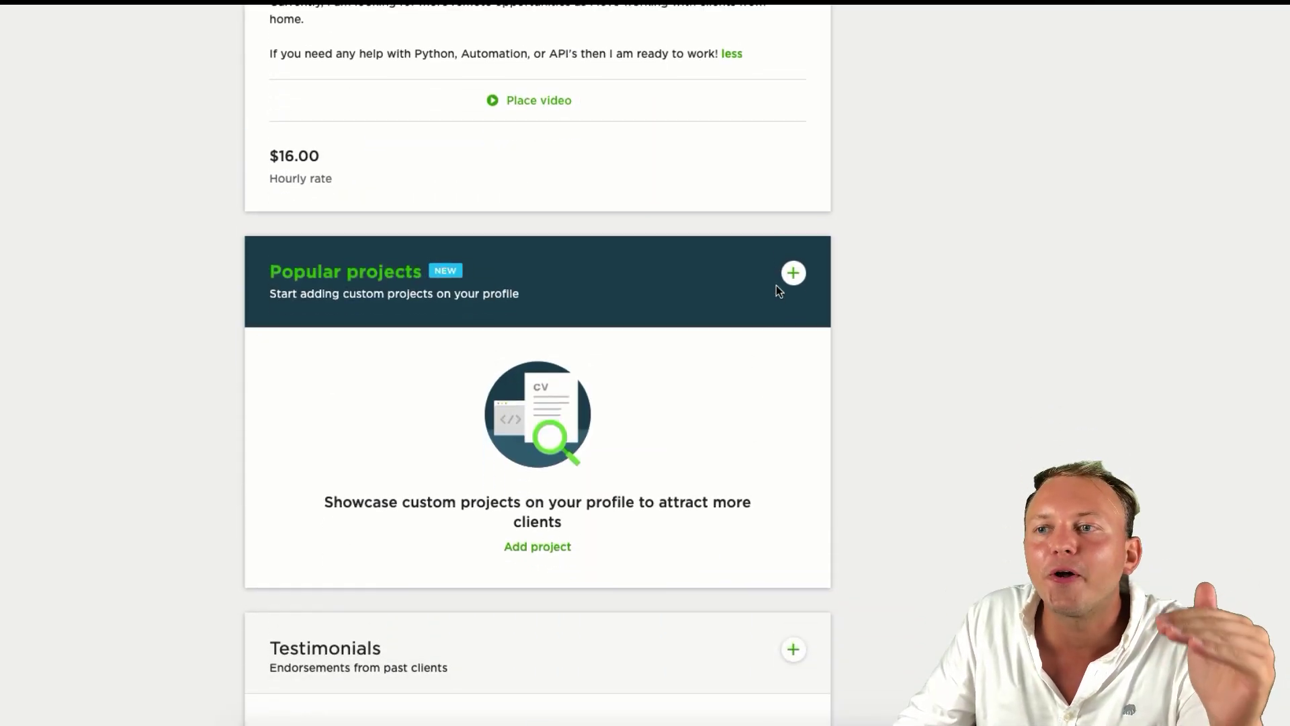
scroll(776, 291, down, 1)
scroll(751, 282, down, 2)
scroll(751, 285, down, 2)
scroll(751, 286, down, 2)
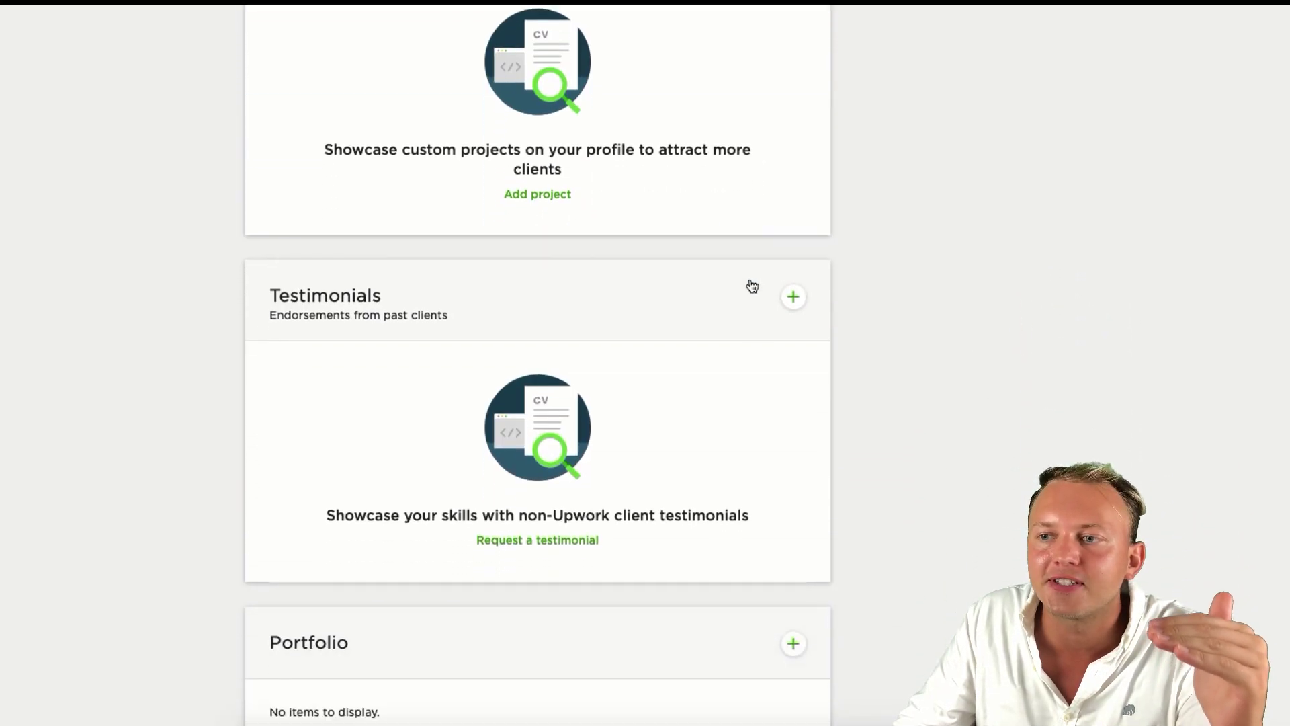
scroll(751, 286, down, 1)
scroll(748, 285, up, 2)
scroll(679, 292, down, 3)
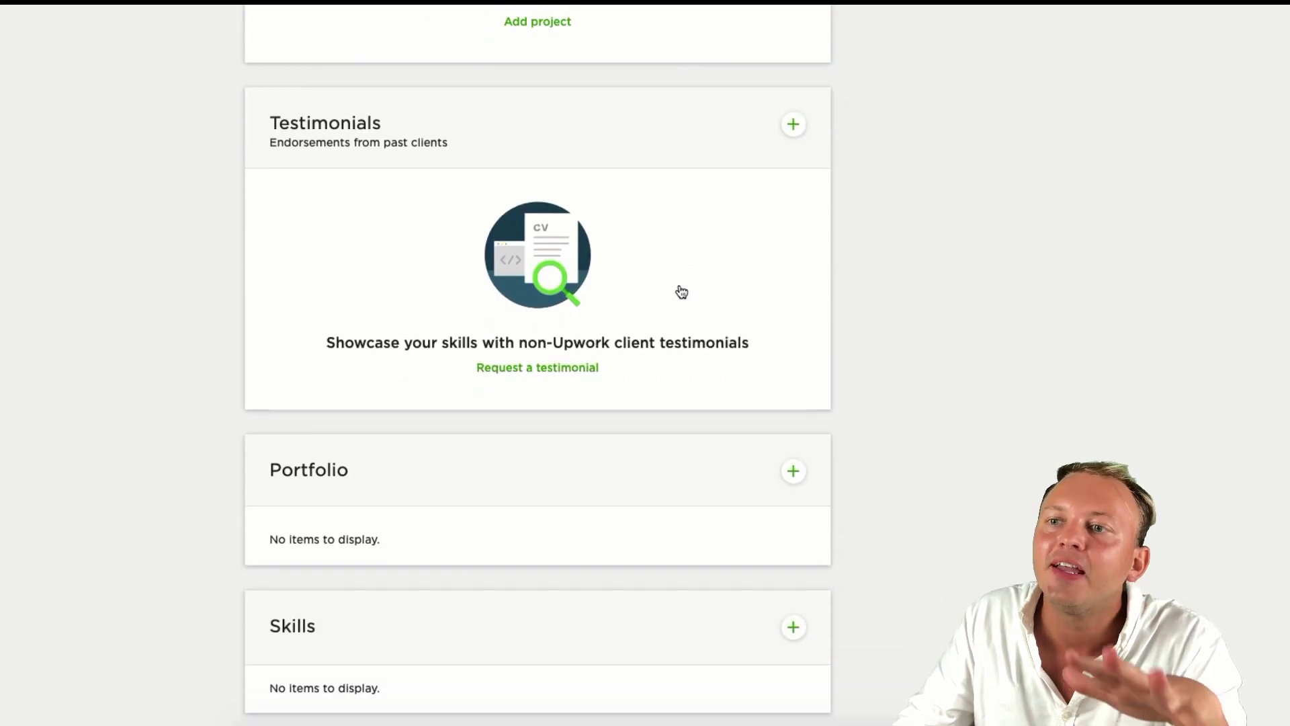
scroll(680, 292, down, 3)
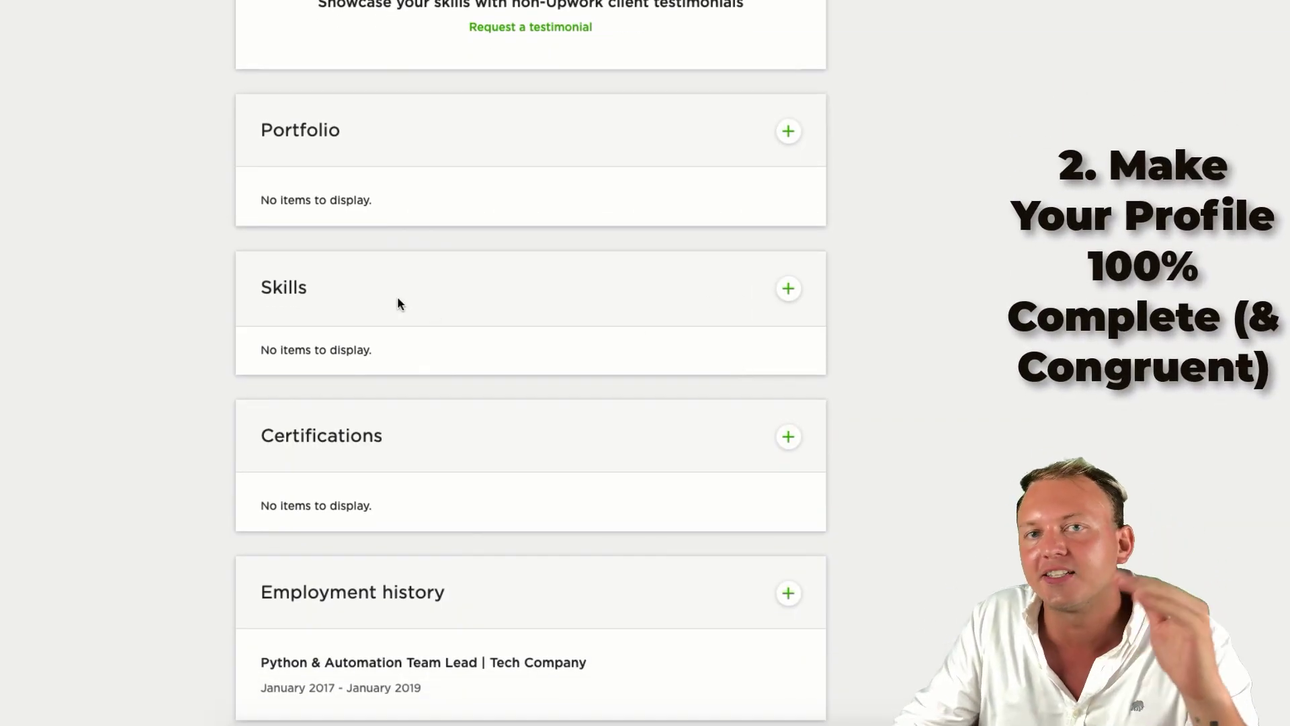
scroll(403, 299, down, 1)
scroll(567, 364, down, 1)
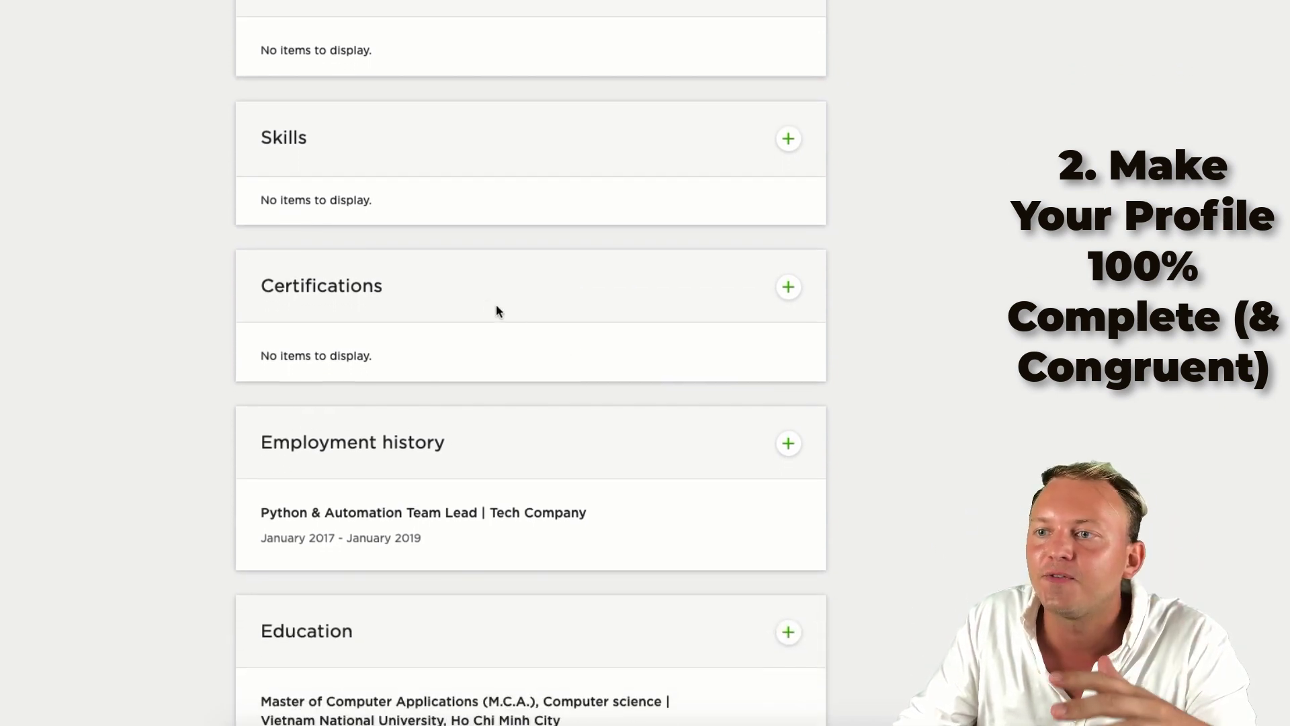
scroll(491, 307, down, 1)
scroll(469, 242, down, 1)
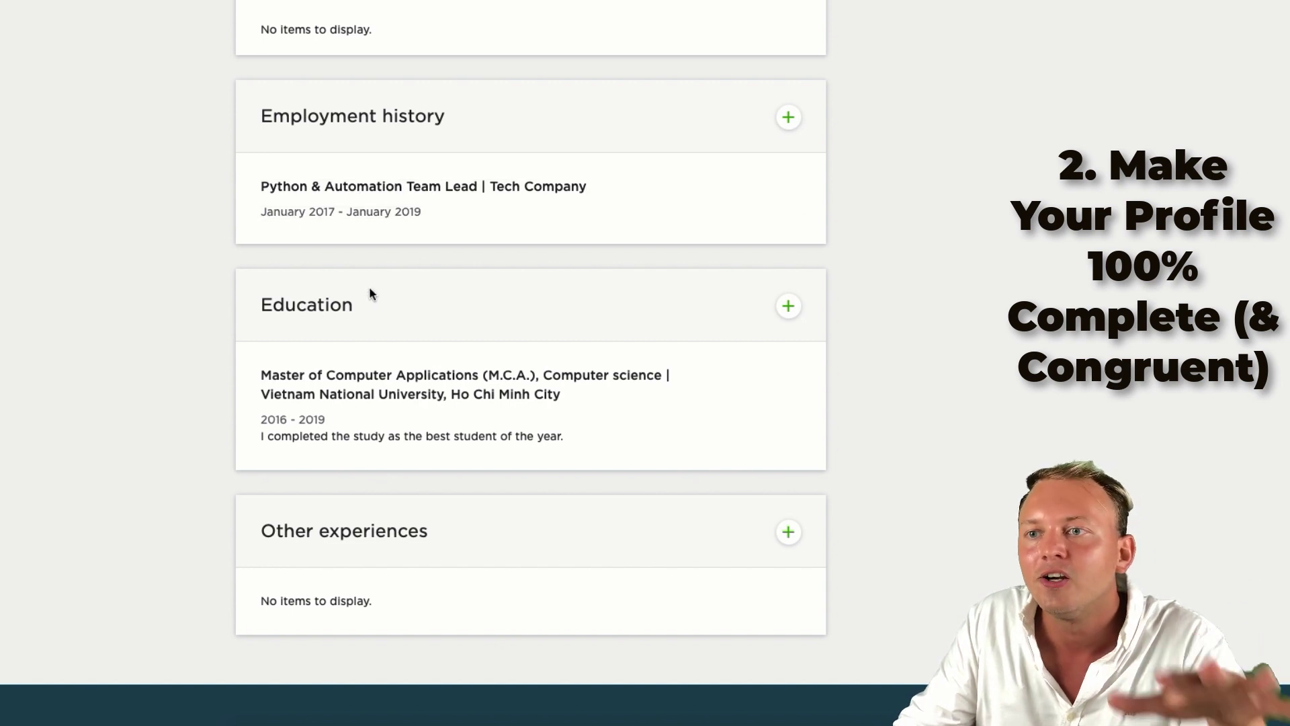
scroll(365, 290, down, 1)
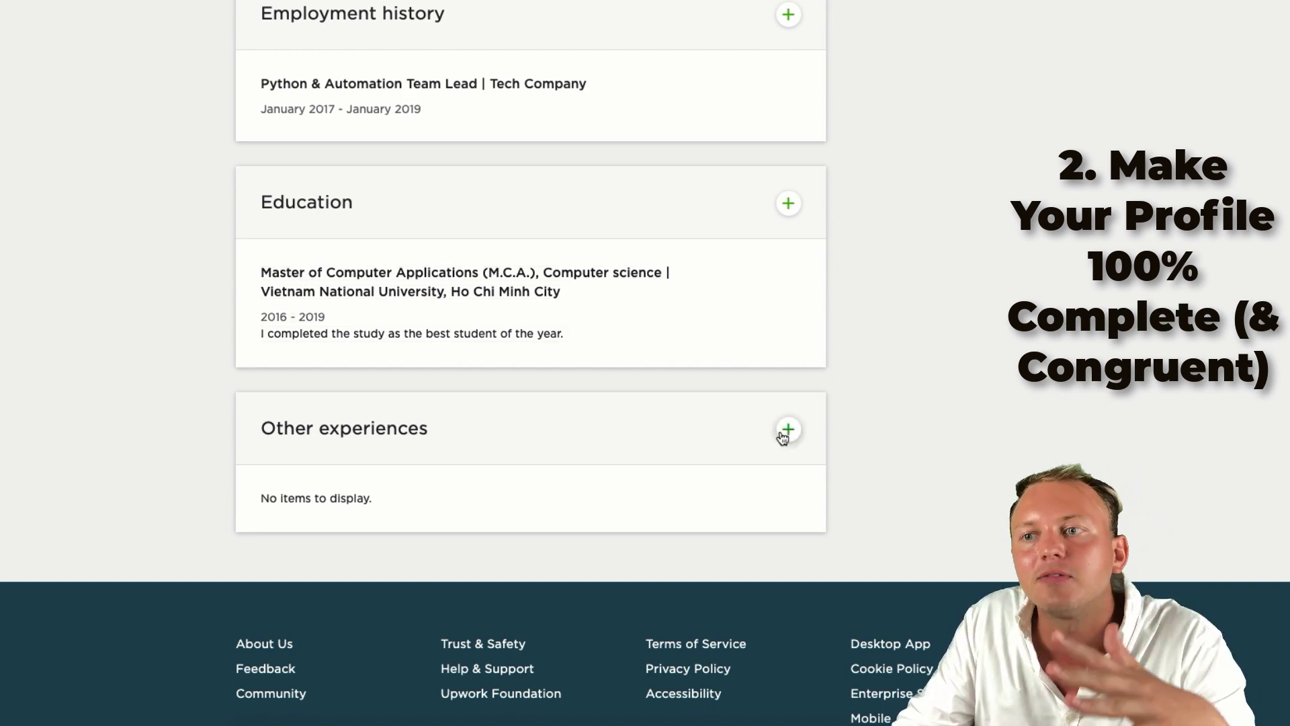
scroll(769, 425, up, 10)
scroll(787, 410, up, 5)
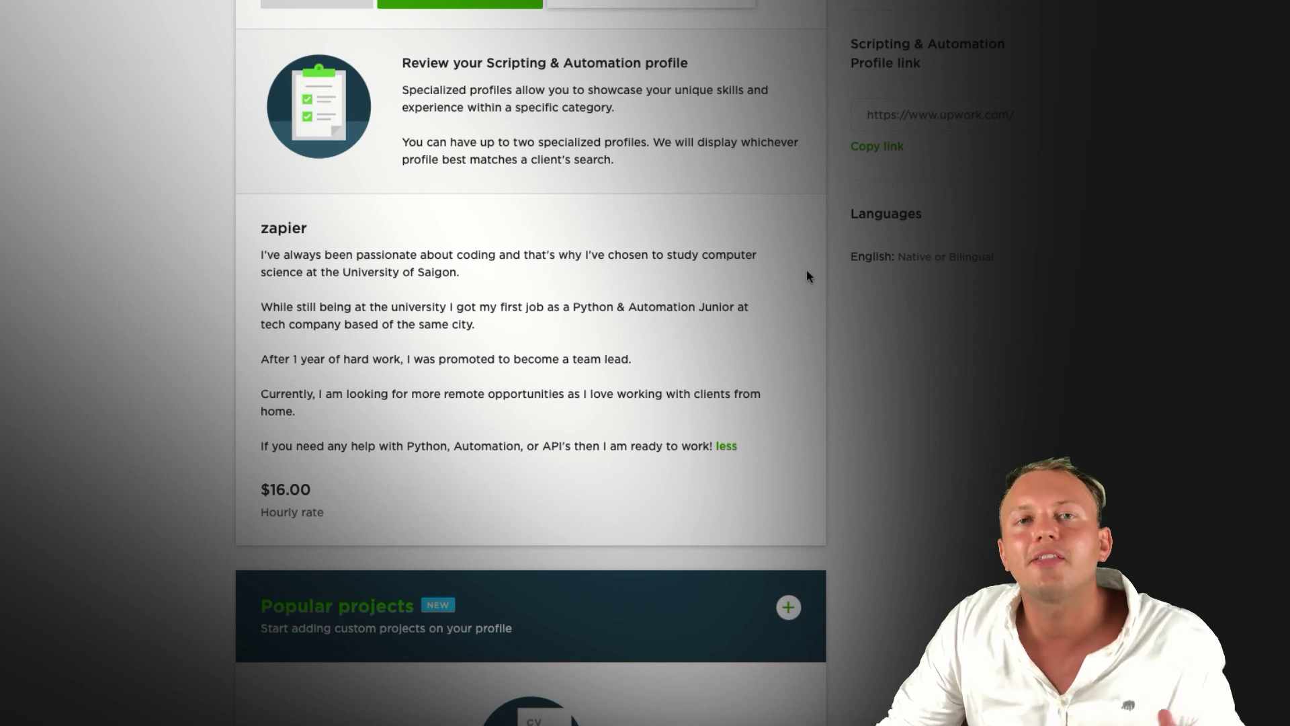
mouse_move(524, 333)
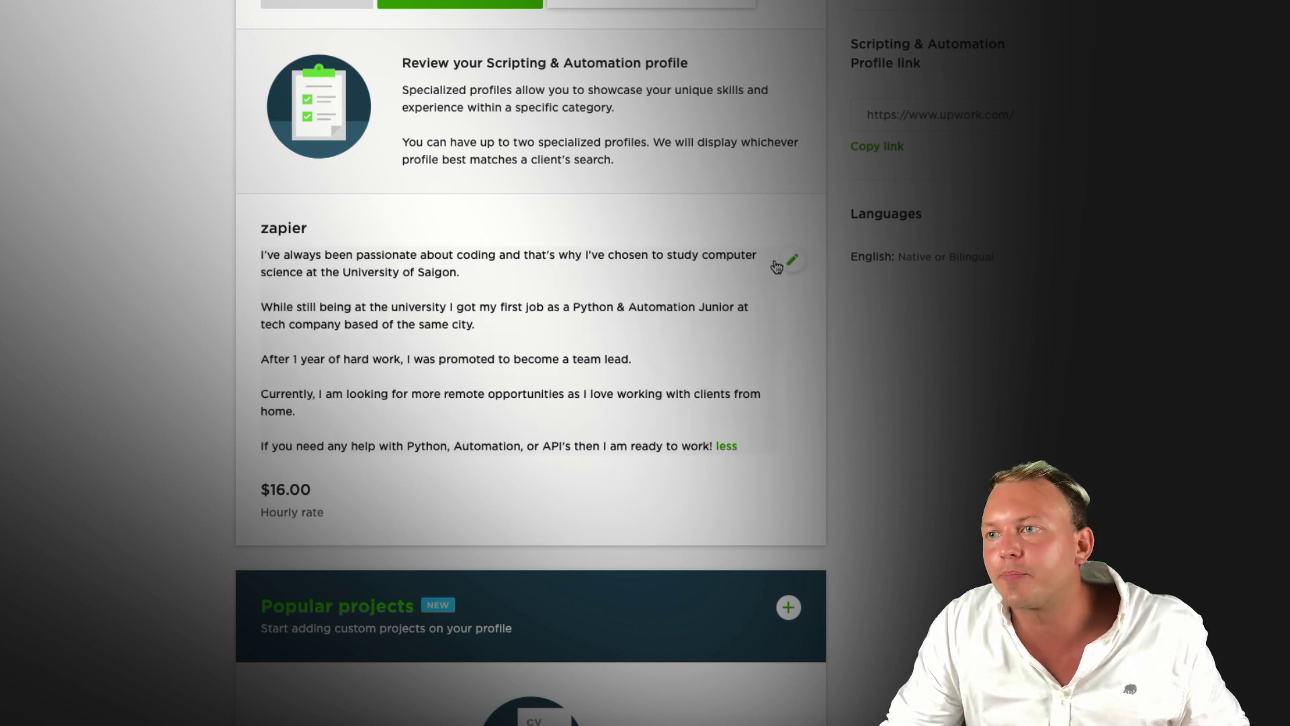
click(792, 258)
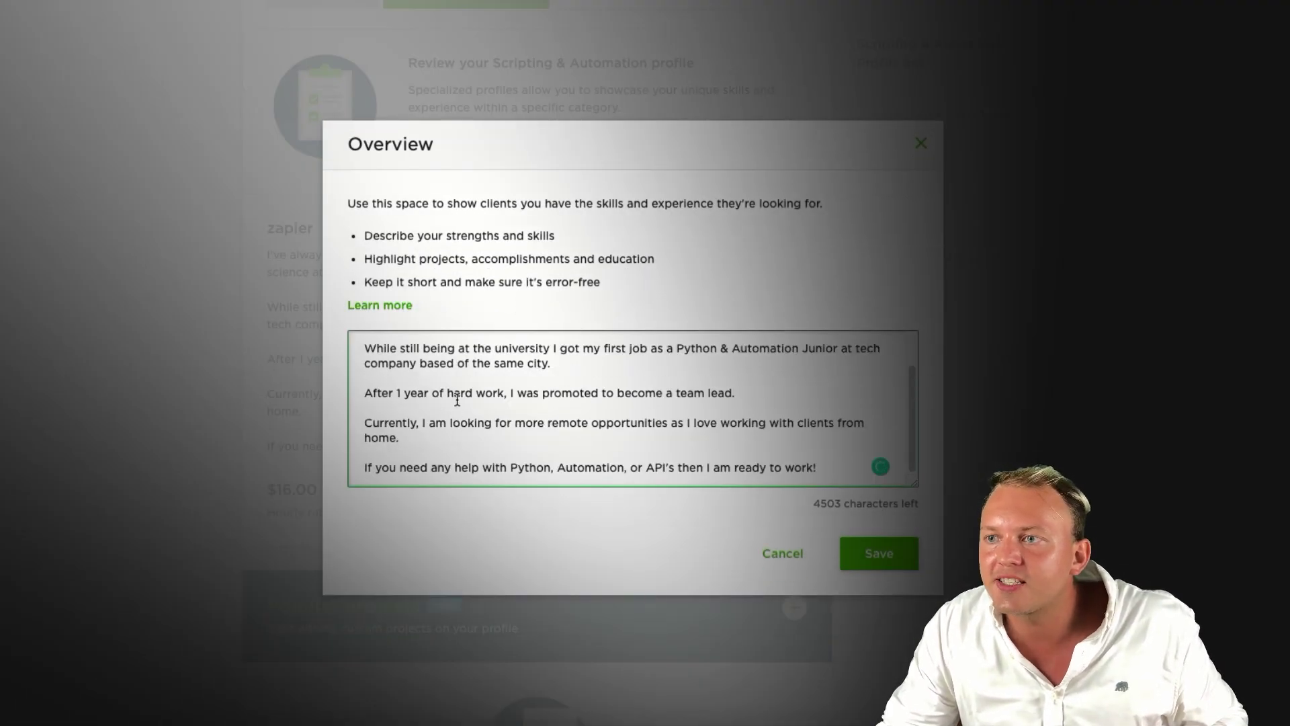
scroll(711, 375, up, 2)
scroll(699, 378, down, 2)
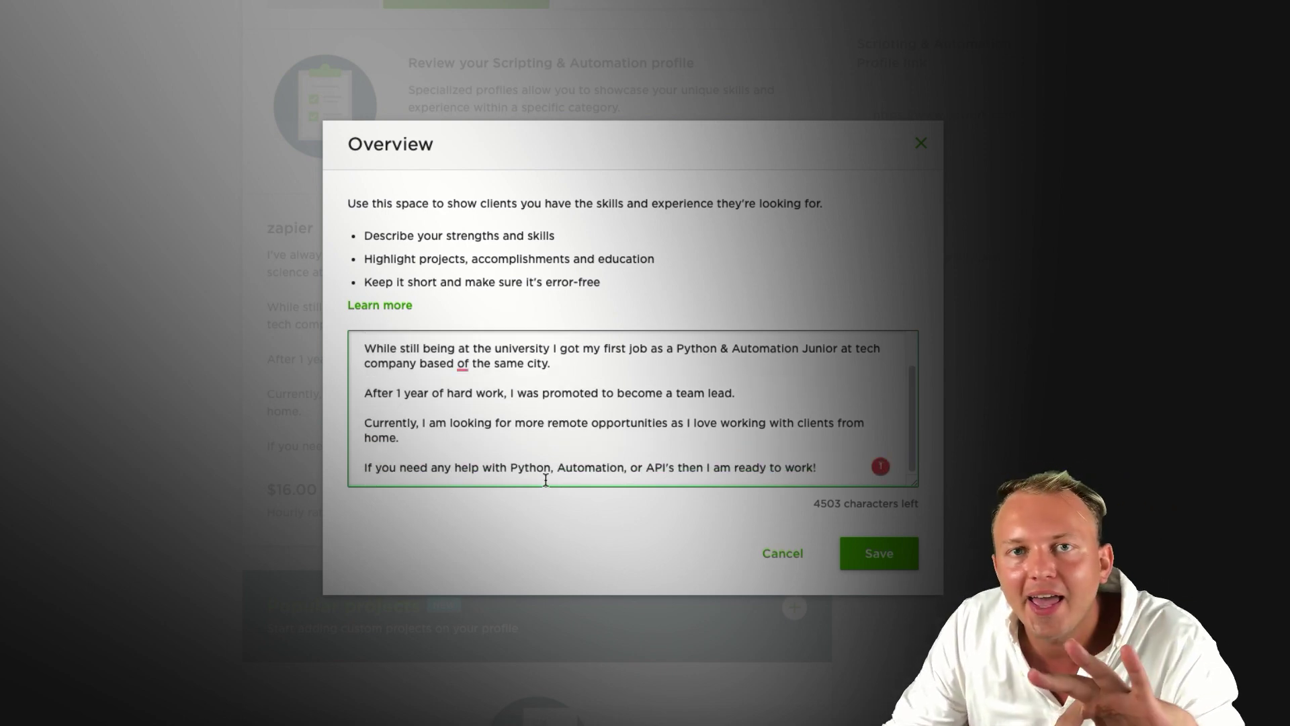
scroll(523, 409, up, 1)
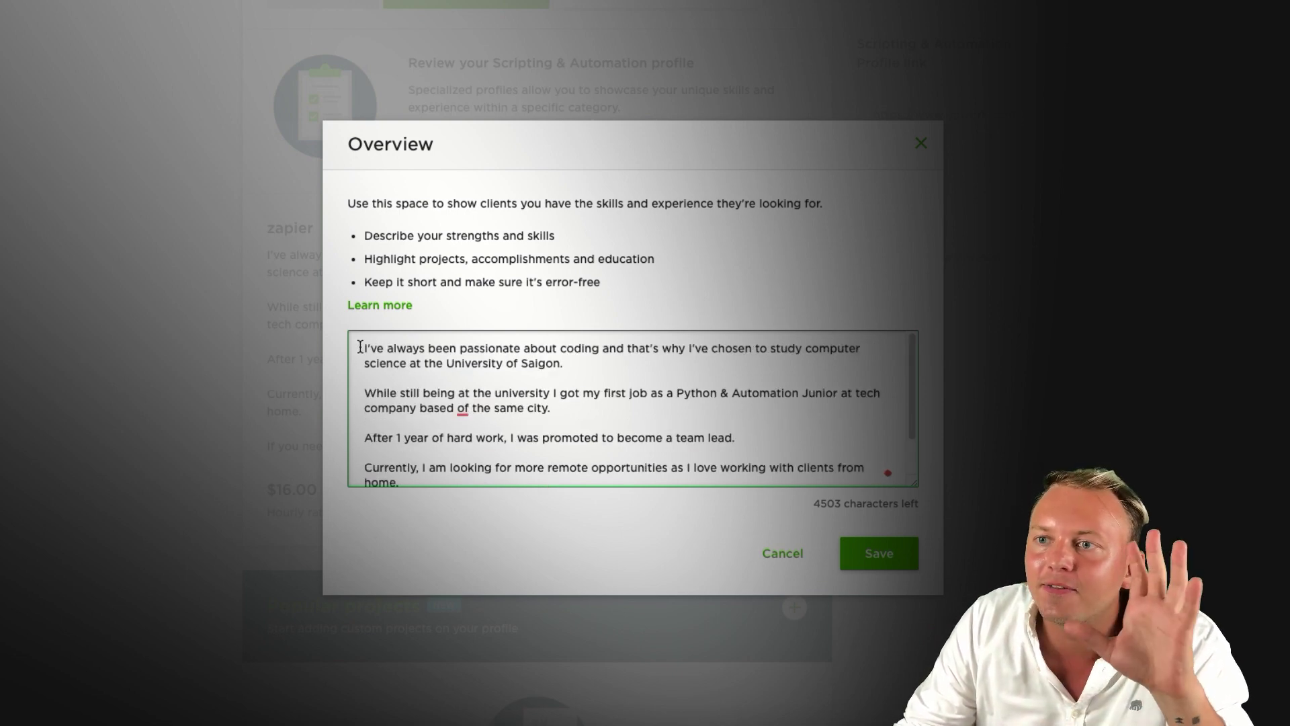
drag(360, 347, 583, 504)
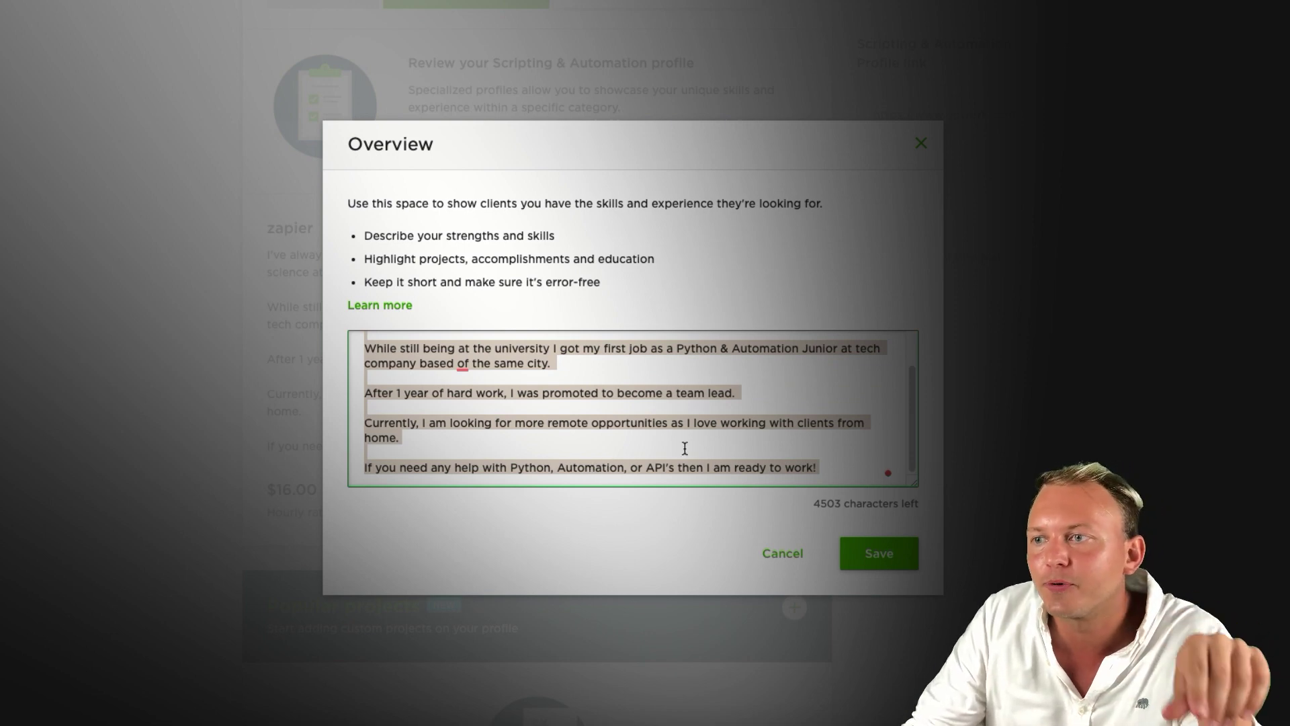
click(747, 454)
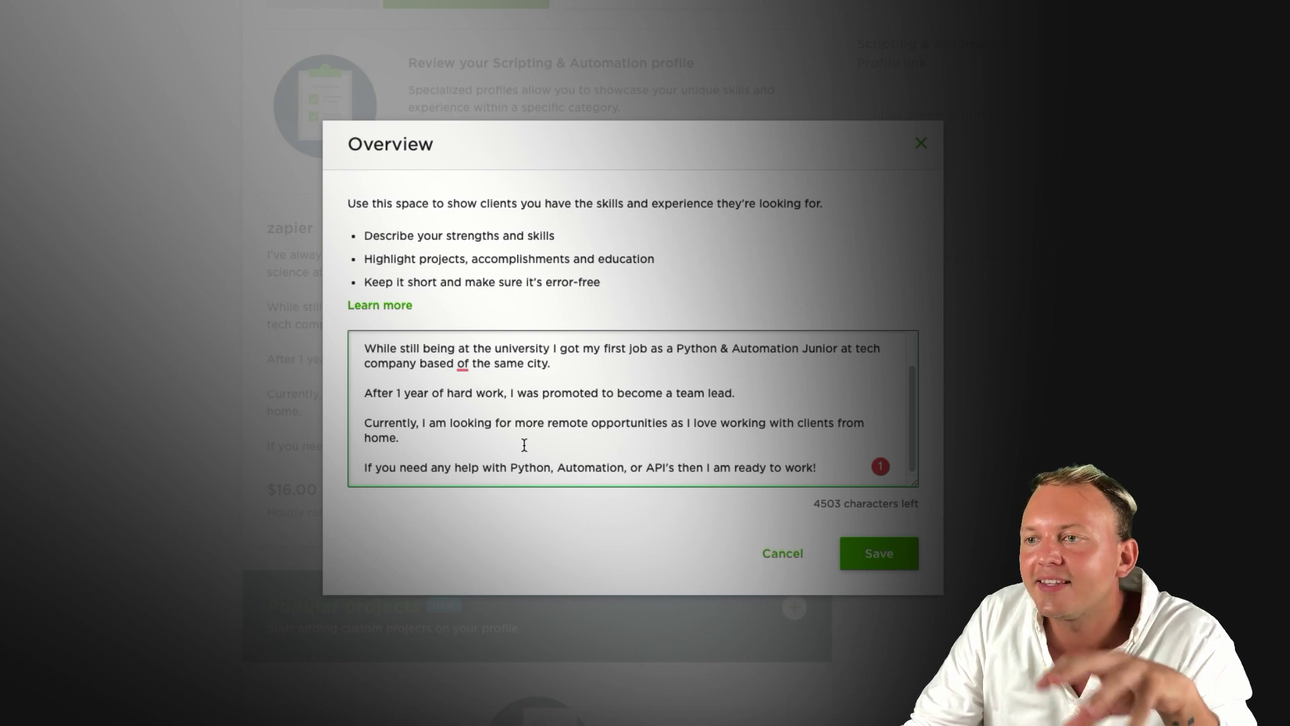
scroll(534, 442, up, 2)
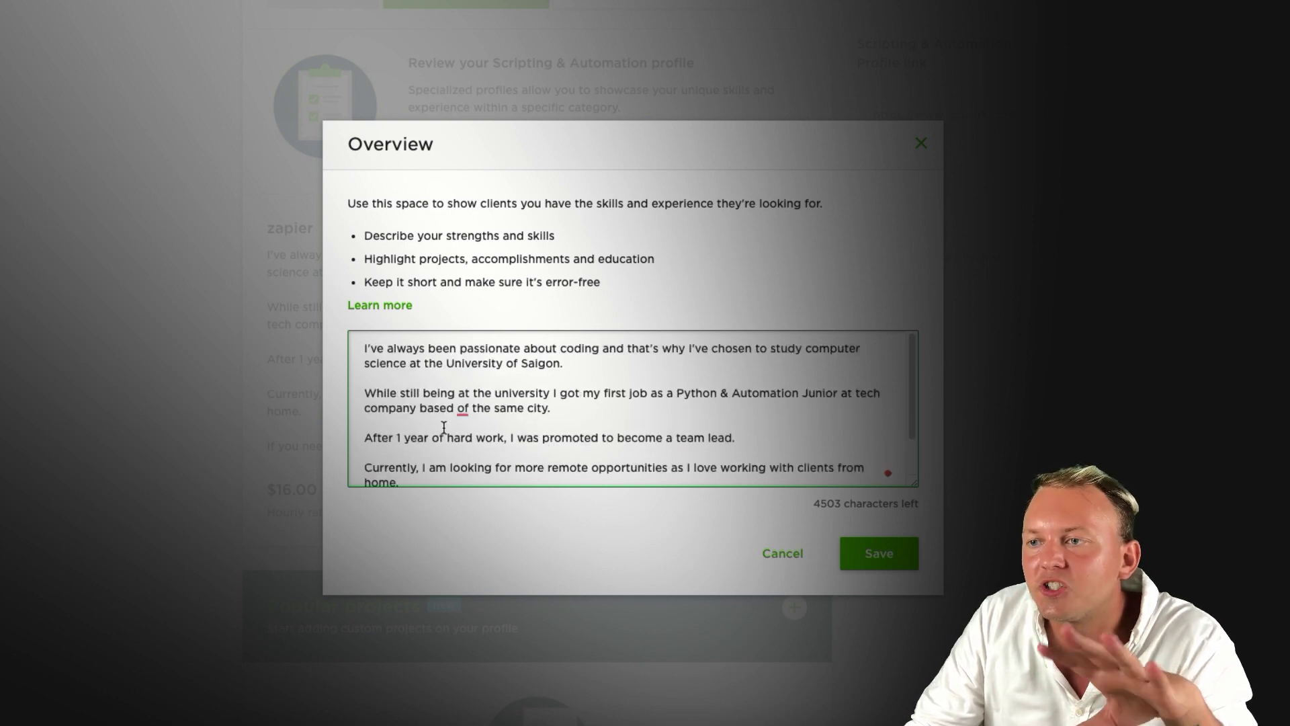
scroll(517, 403, down, 2)
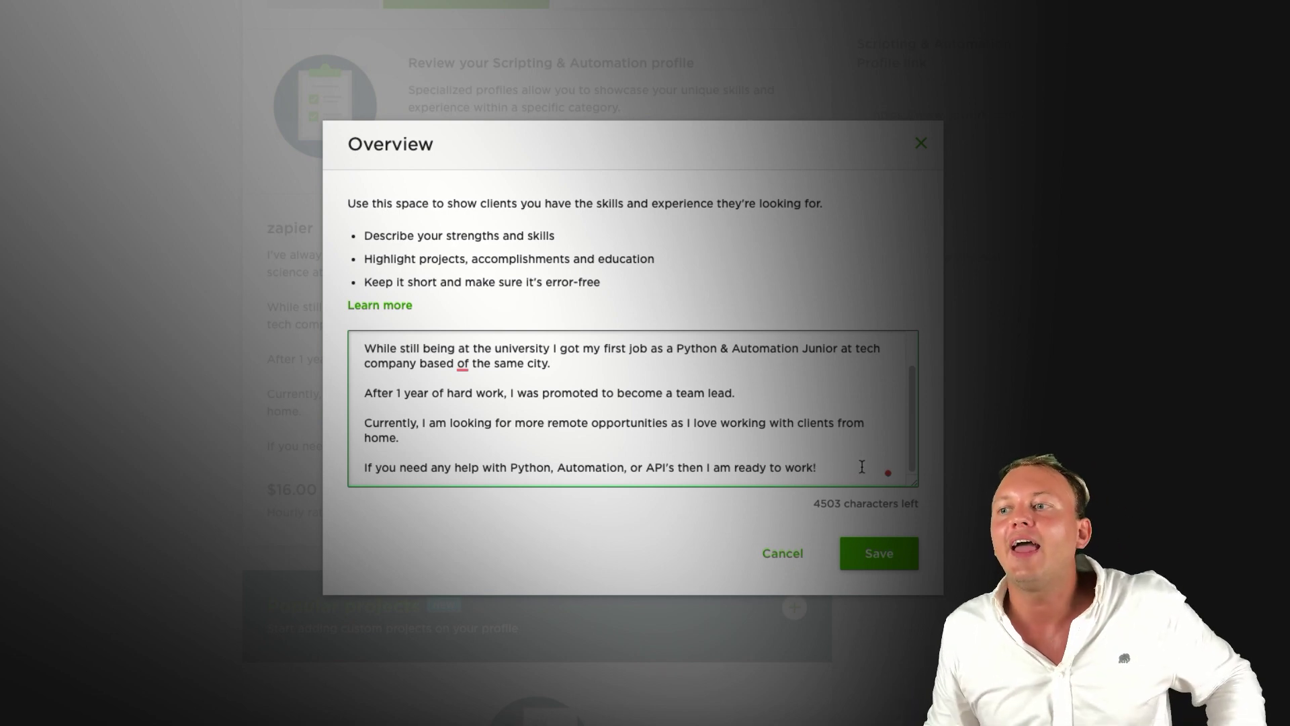
- Add the closing free-hour CTA paragraph for a long-term collaboration and tidy its wording
key(Return)
key(Return)
text(CTA)
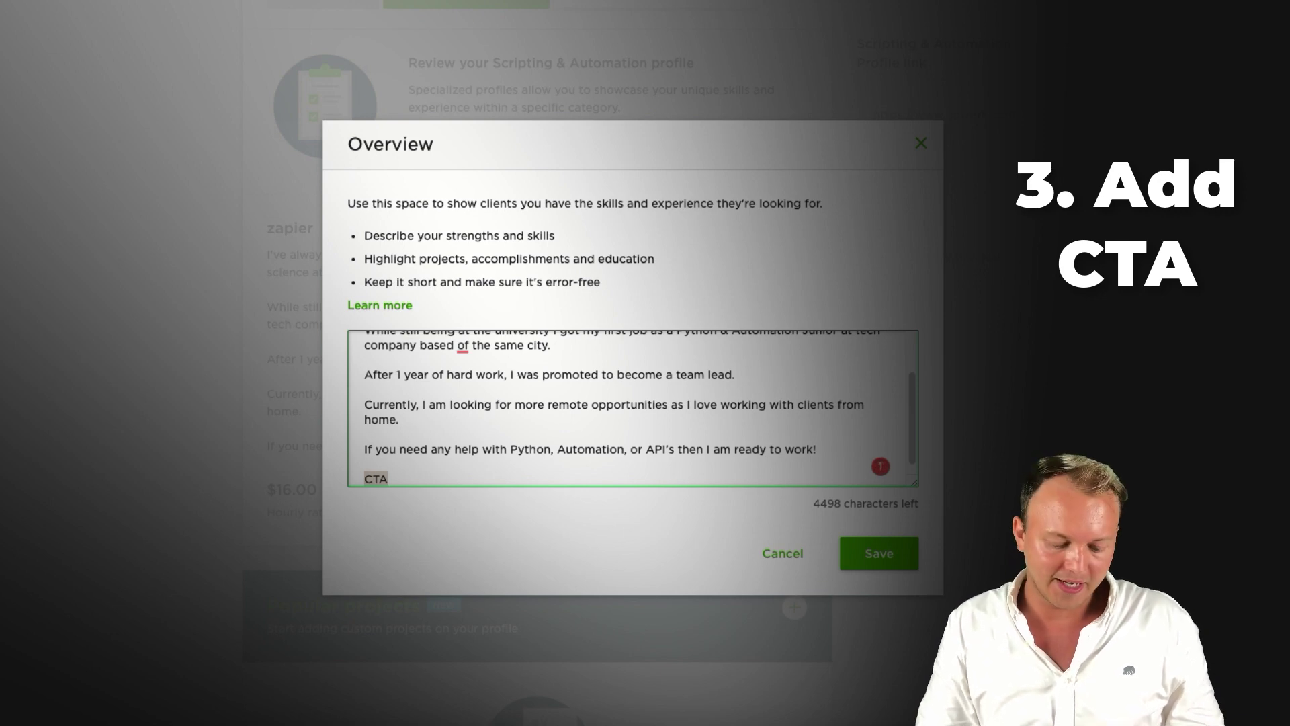
text(I offer 1 hour of free w)
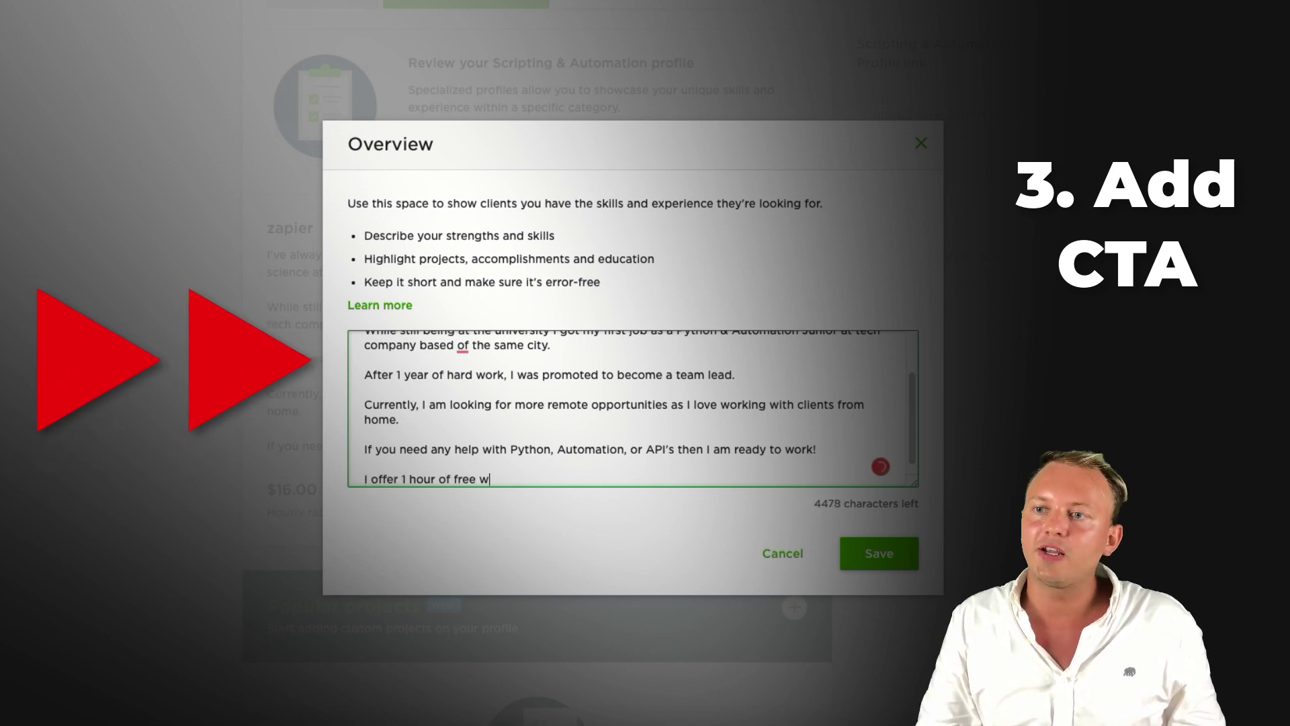
text(ork to let you tr)
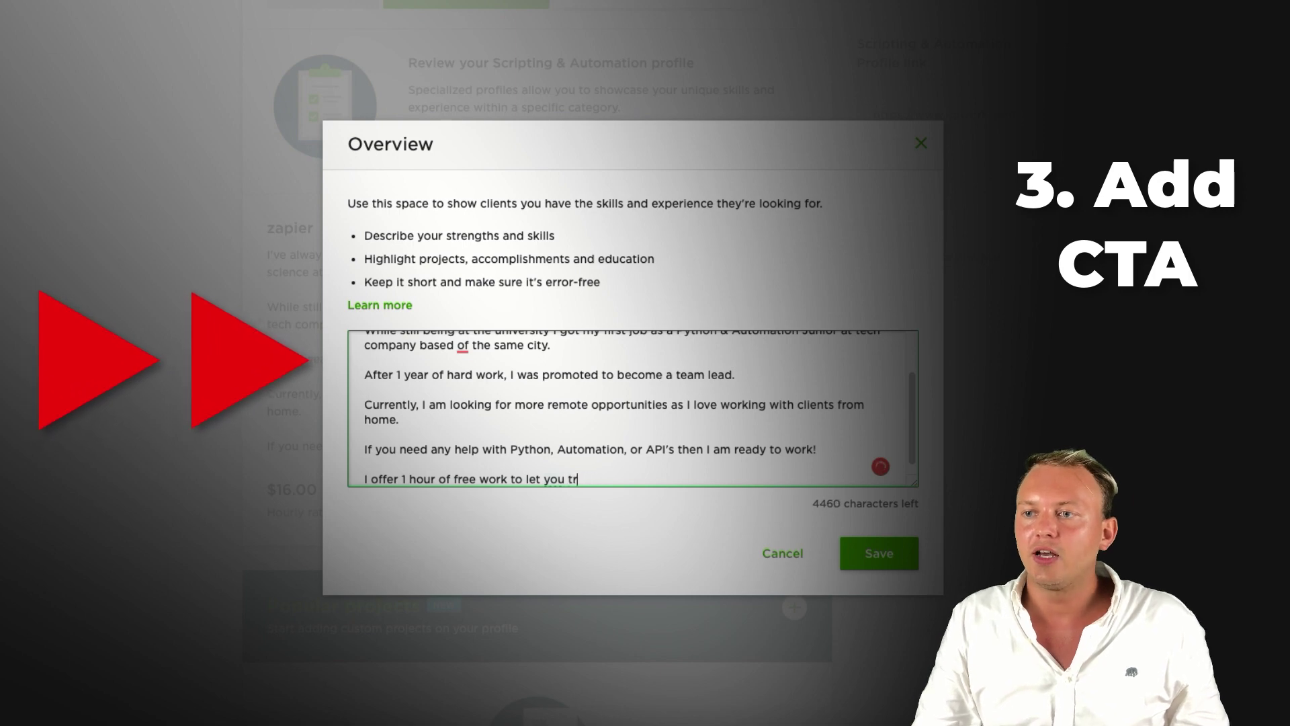
text(y and taste the quality. No str)
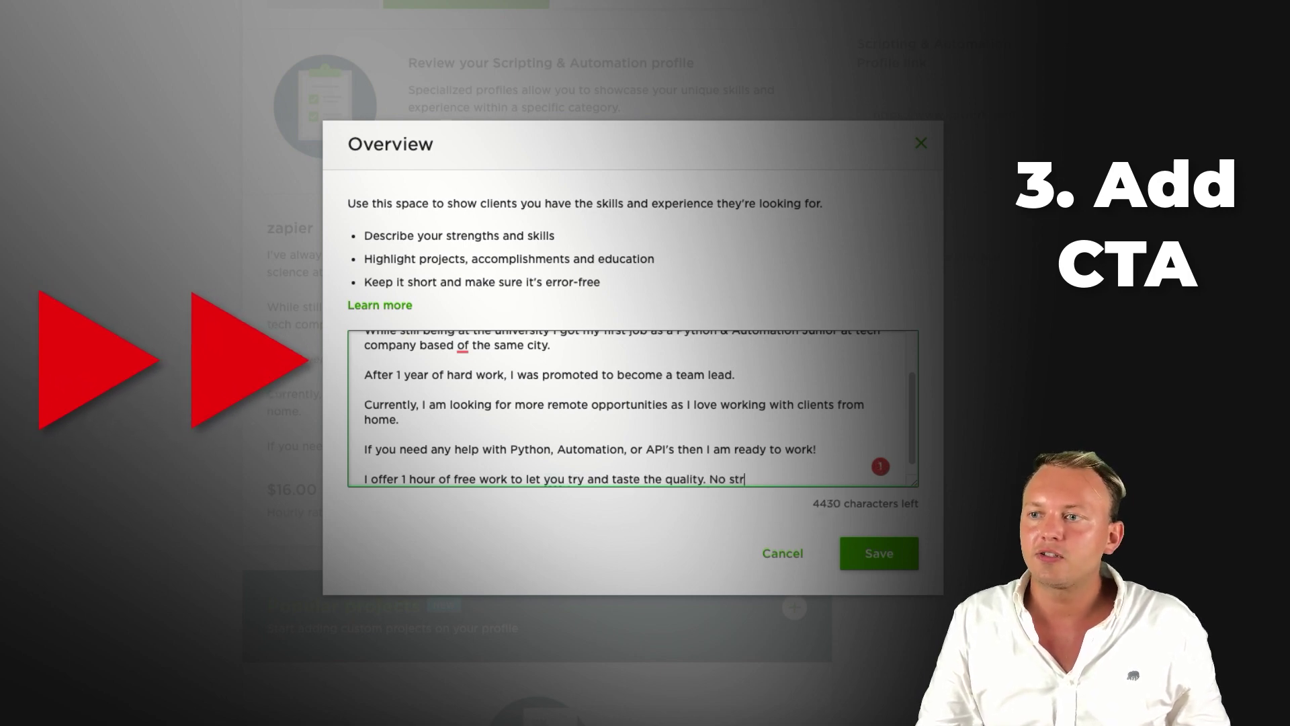
text(ings attached. I am glad to l)
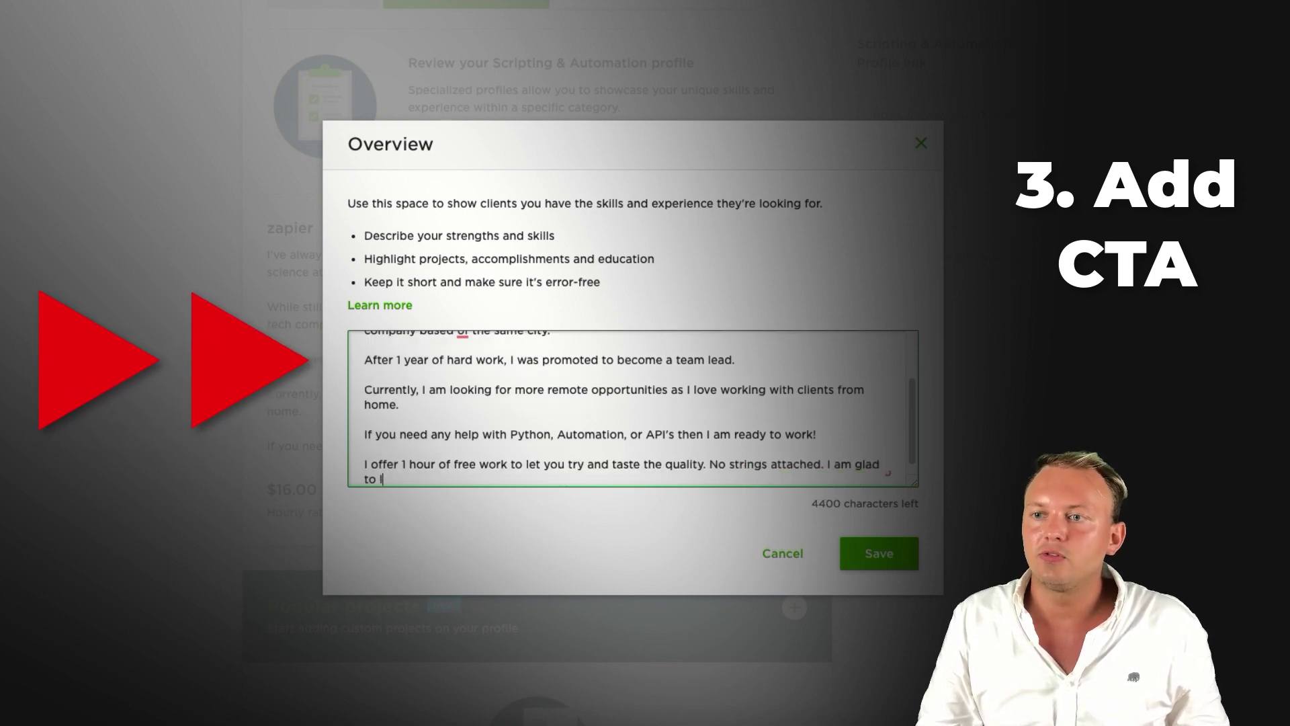
text(ook into your project before we s)
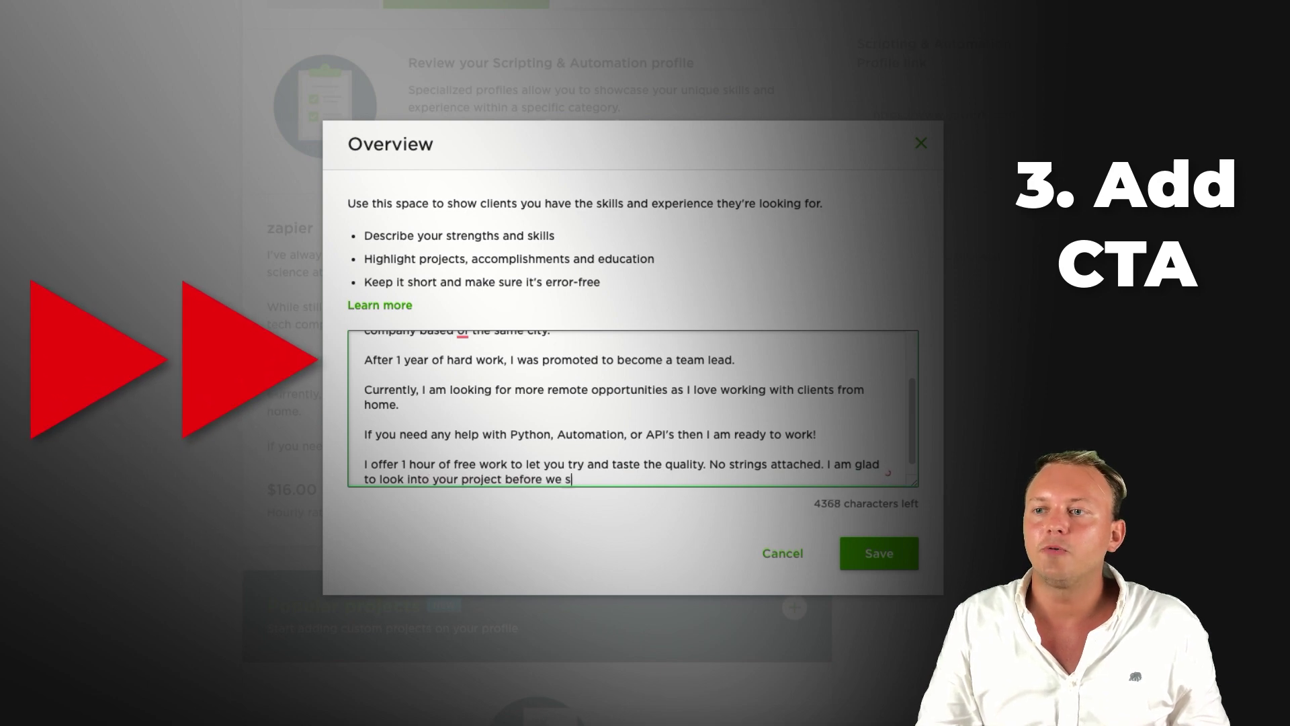
text(tart. Just invite me to a job and I would gladly try )
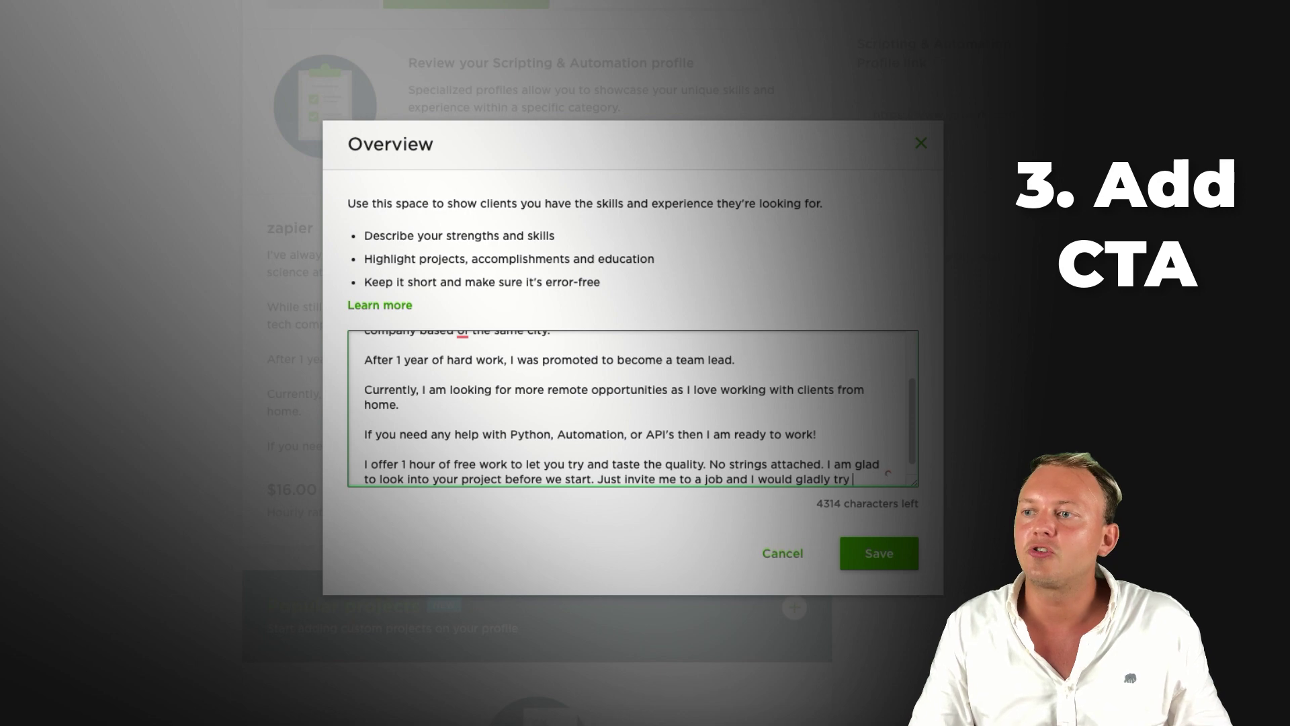
text(making this work. )
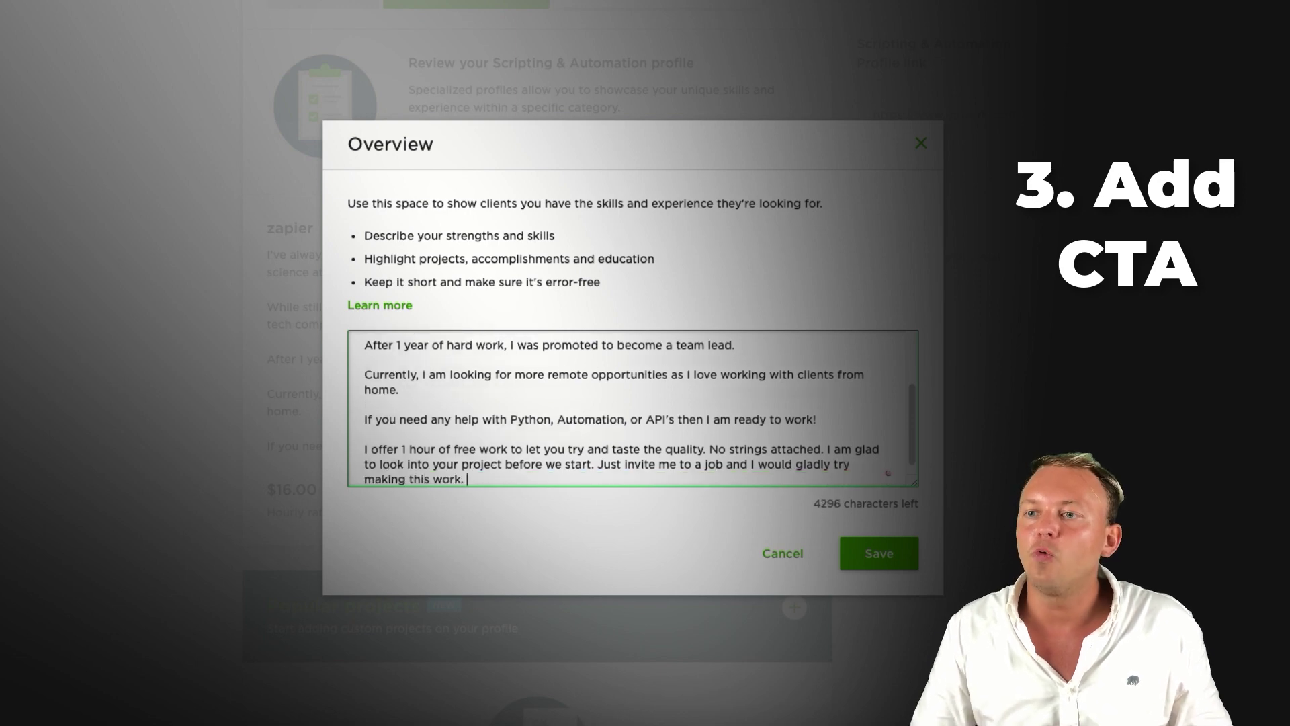
text(T)
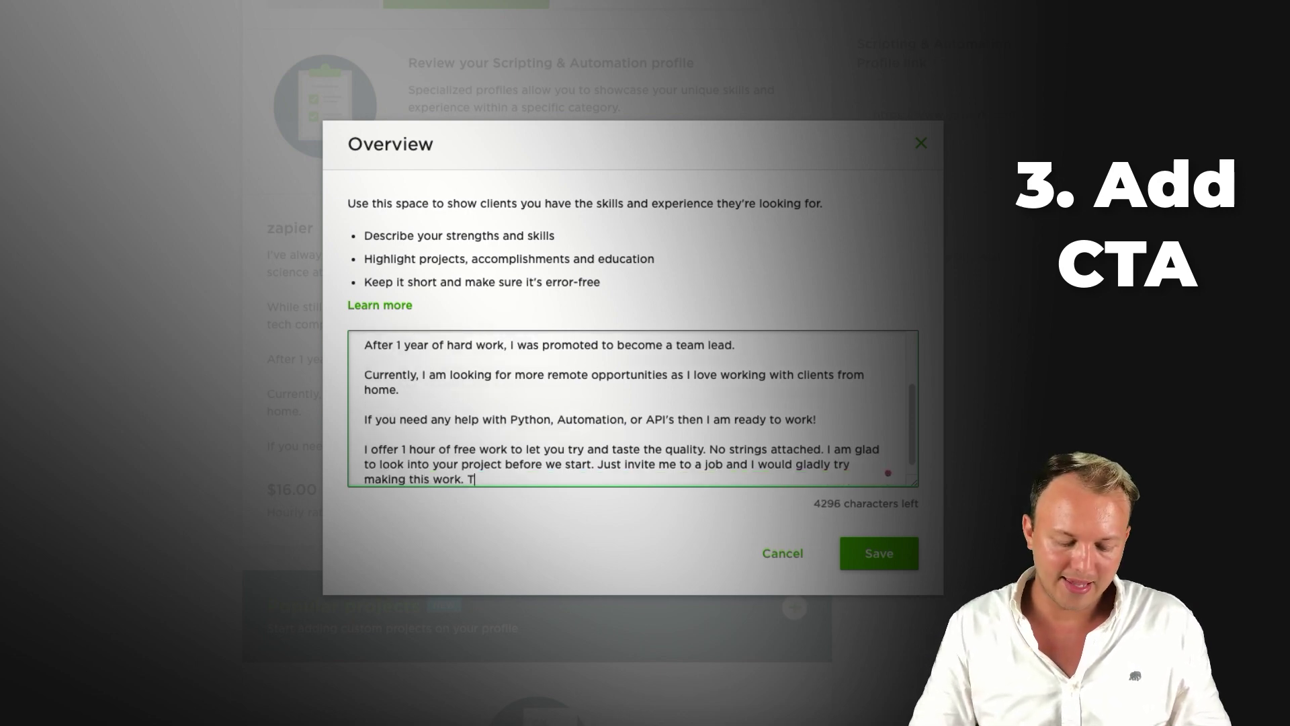
text(hat's because I am only interested in a long term collaboration.)
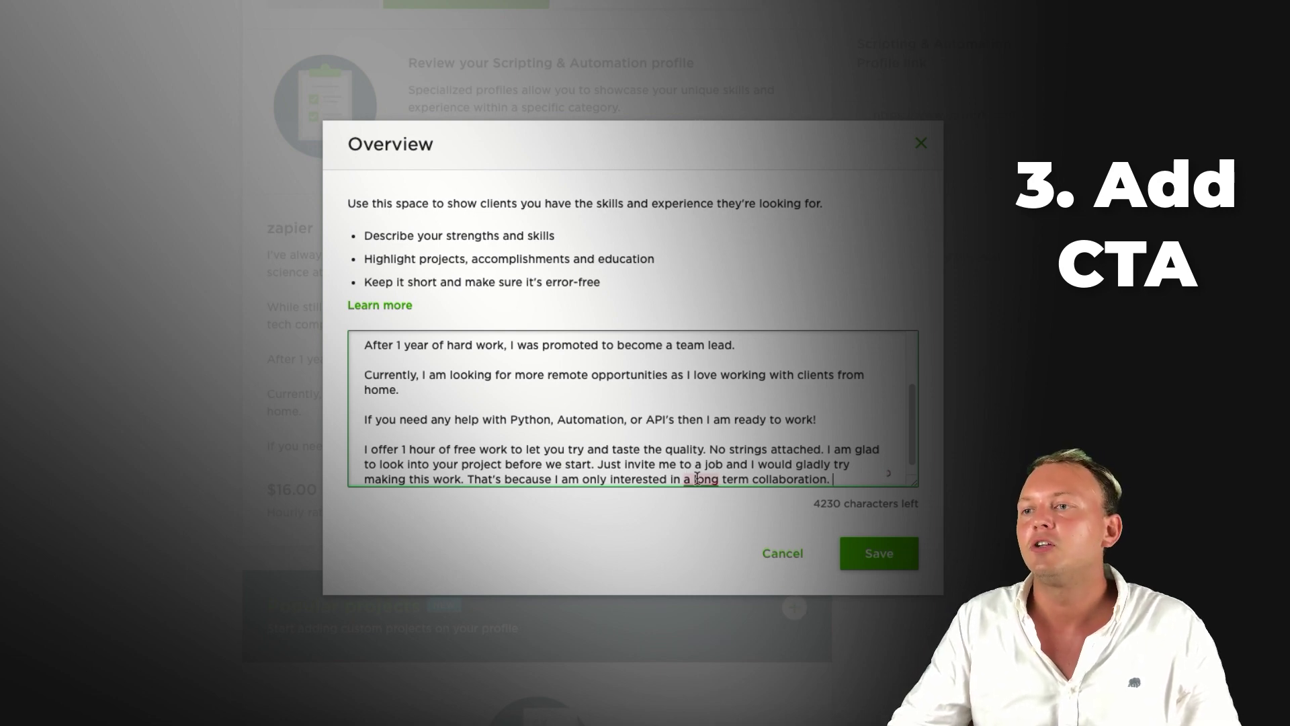
click(723, 526)
click(898, 555)
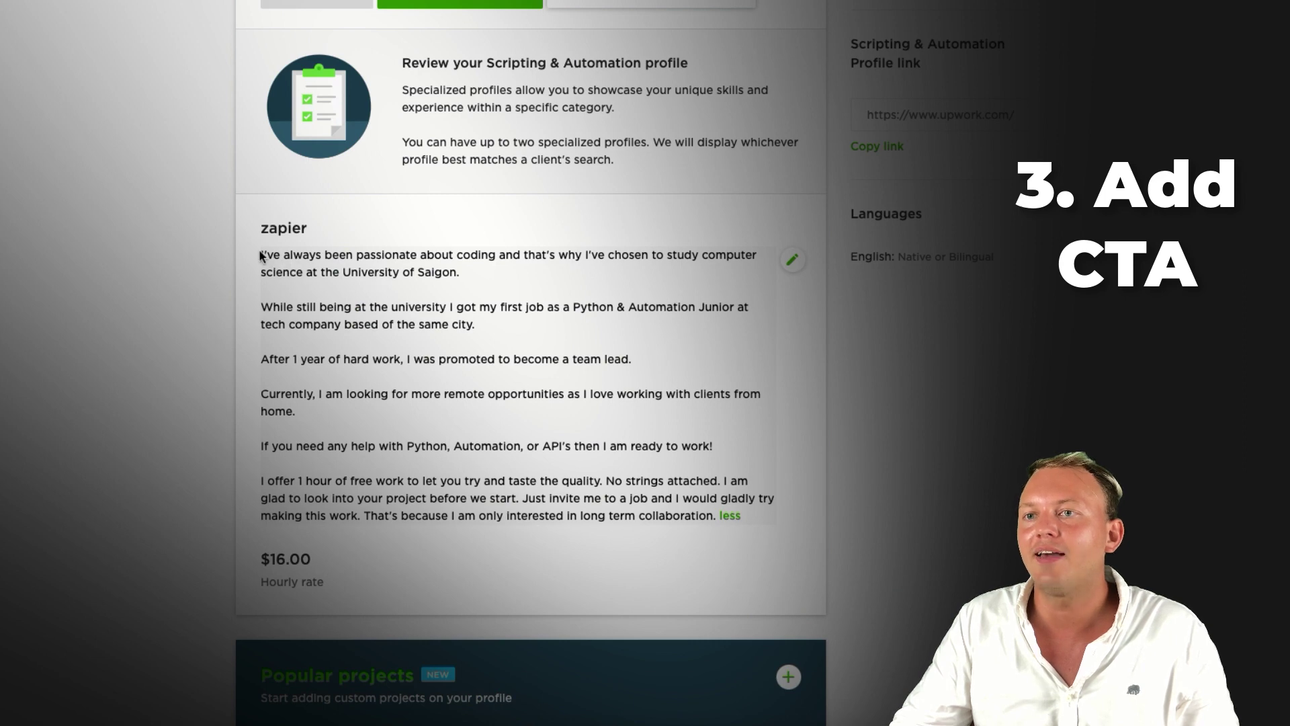
drag(261, 256, 723, 455)
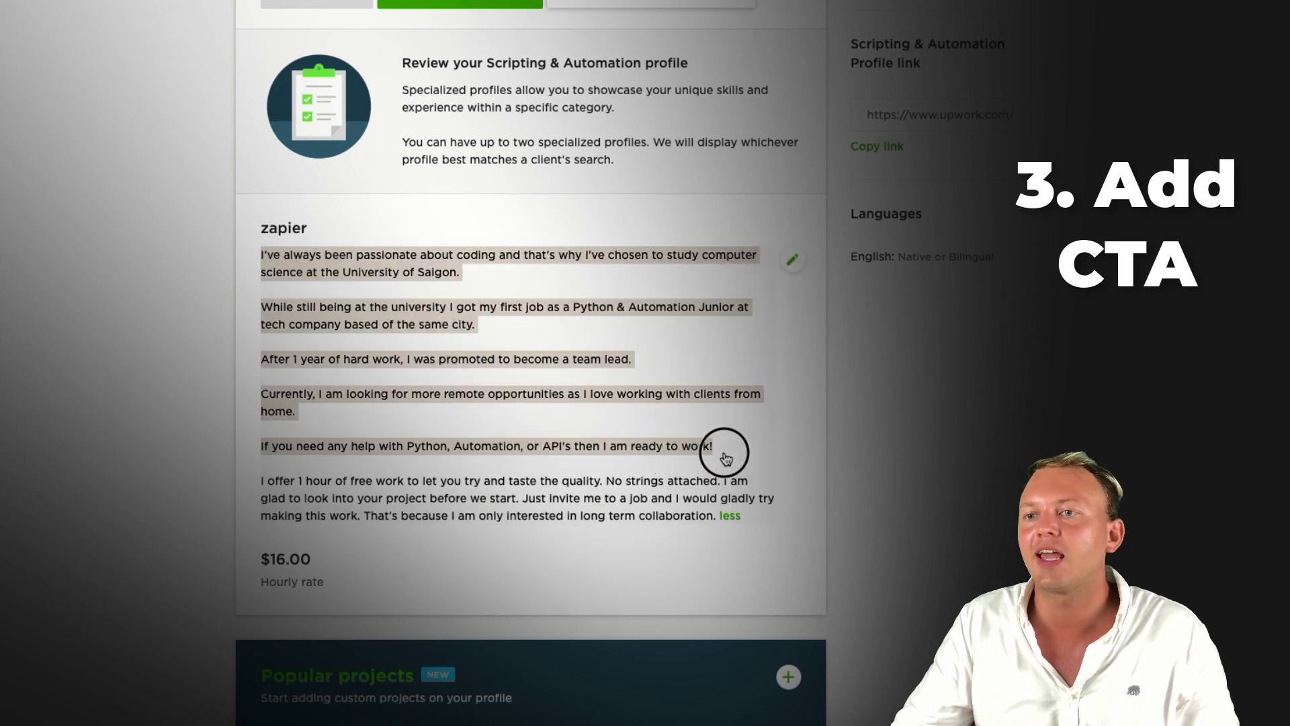
drag(262, 480, 462, 503)
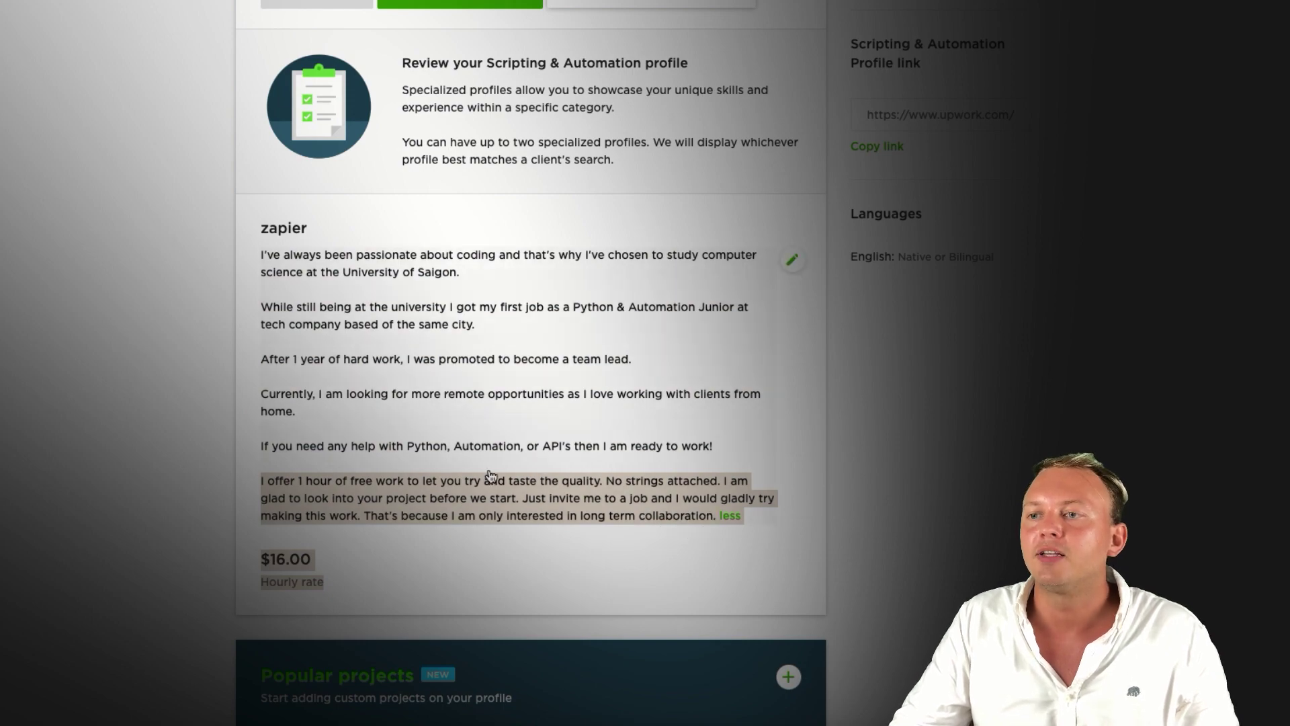